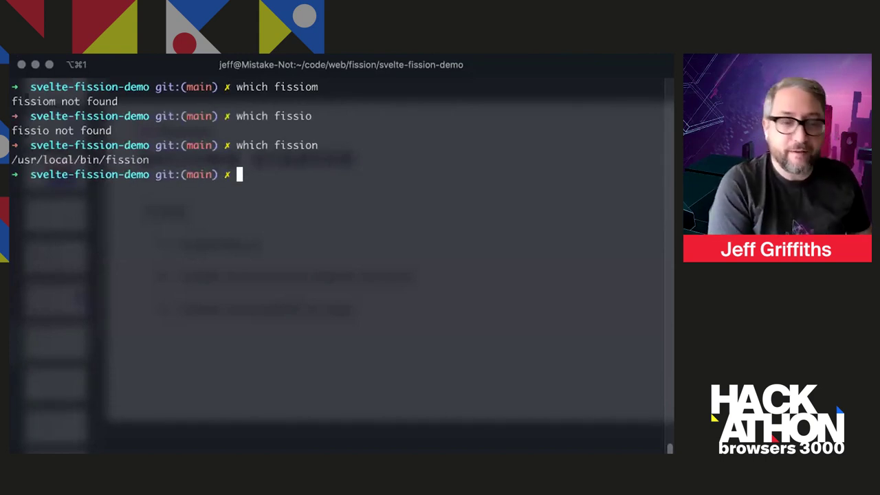
Step: Print the `fission --help` usage listing options, shortcuts and command groups, then enter `fission setup`
type("fission --help")
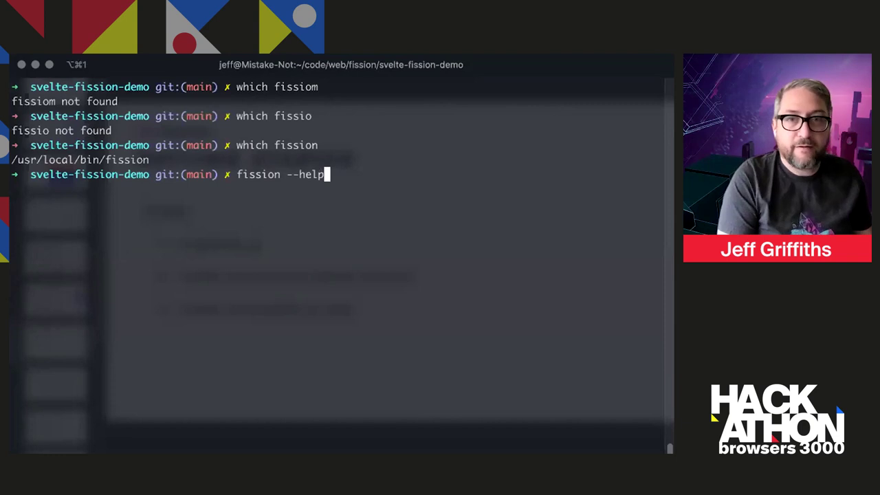
key("Return")
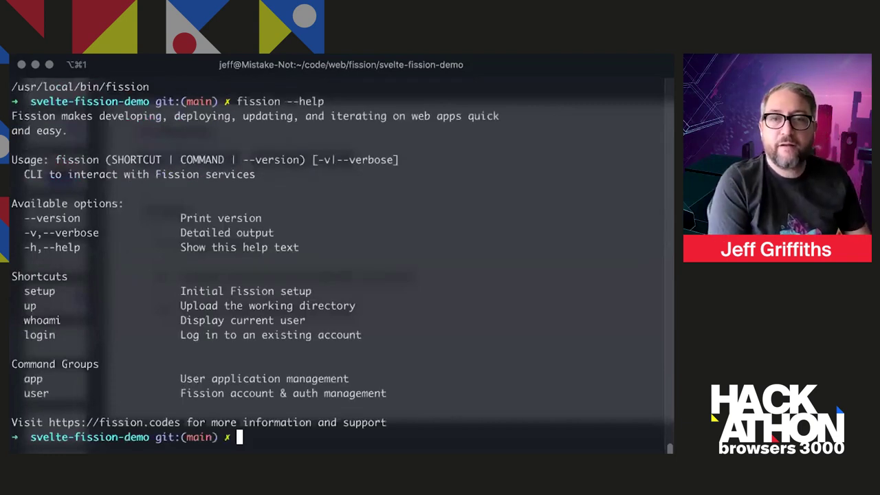
type("fission setup")
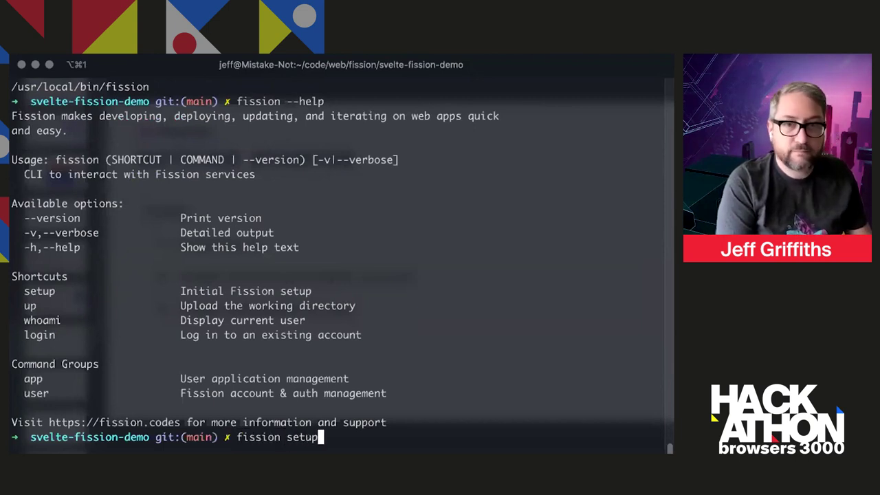
Step: Start `fission setup` and answer n to having an existing account
key("Return")
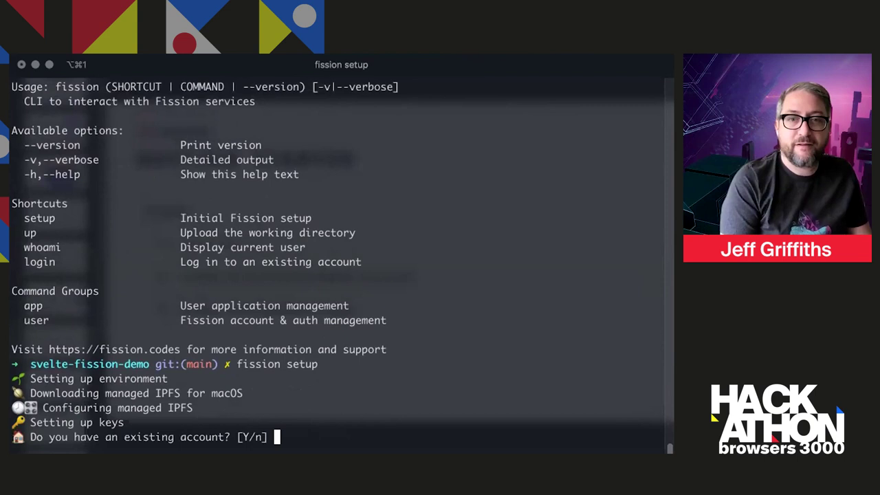
type("n")
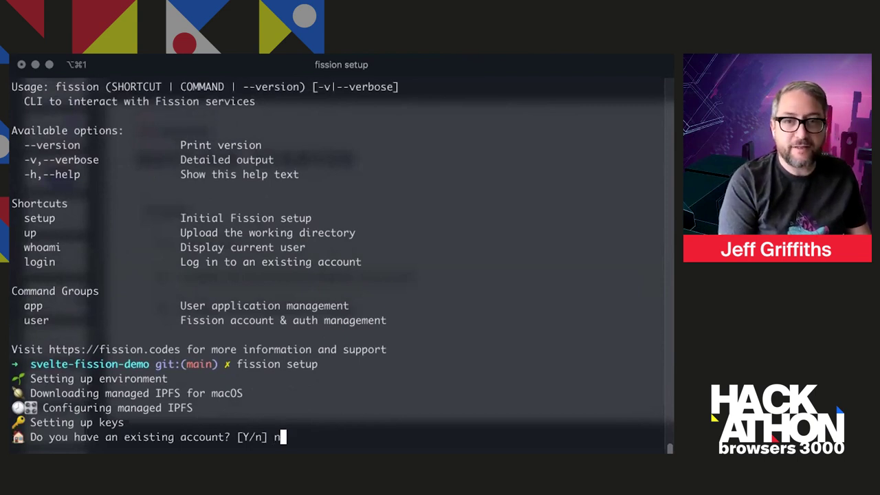
key("Return")
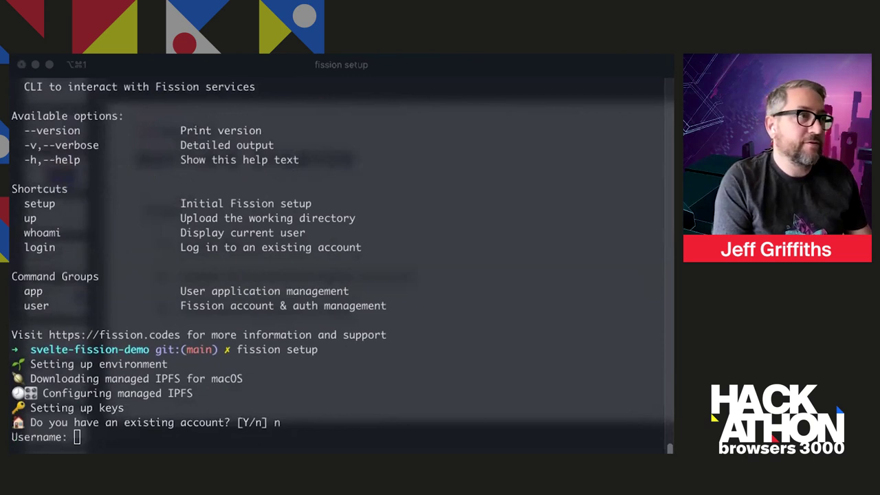
Step: Register the new account by pasting in a username and e-mail address
key("super+Tab")
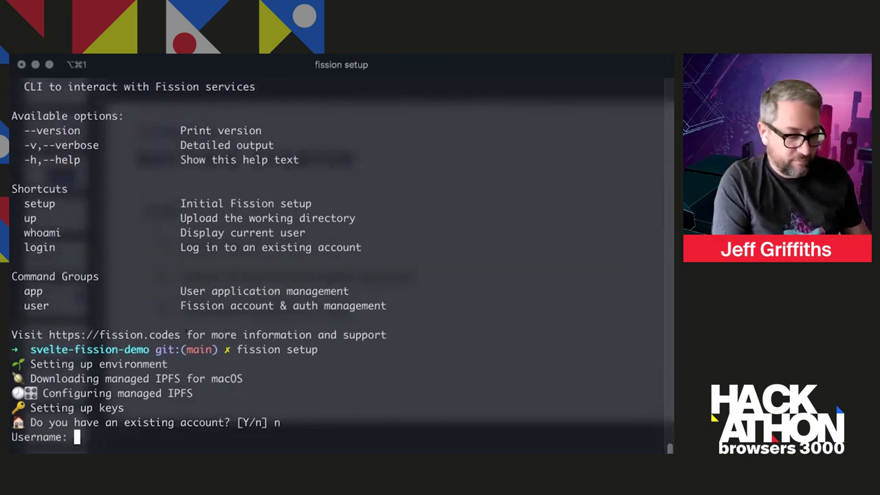
type("browsers3k")
key("Return")
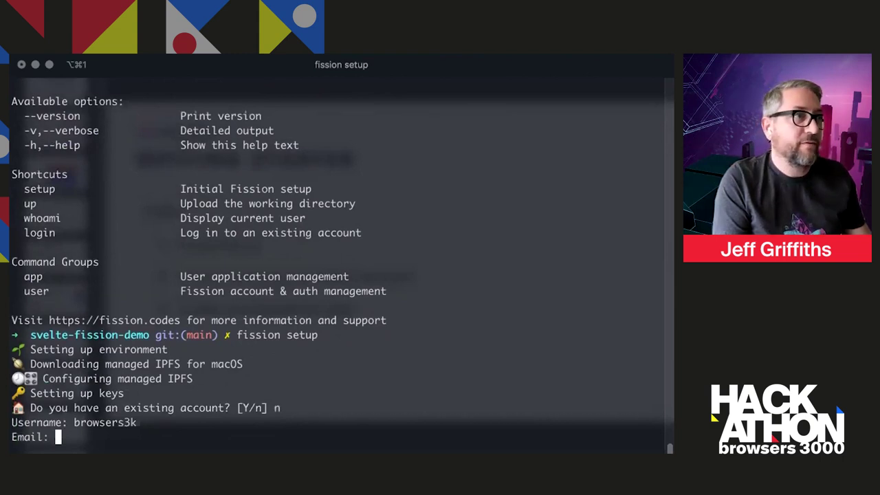
key("super+Tab")
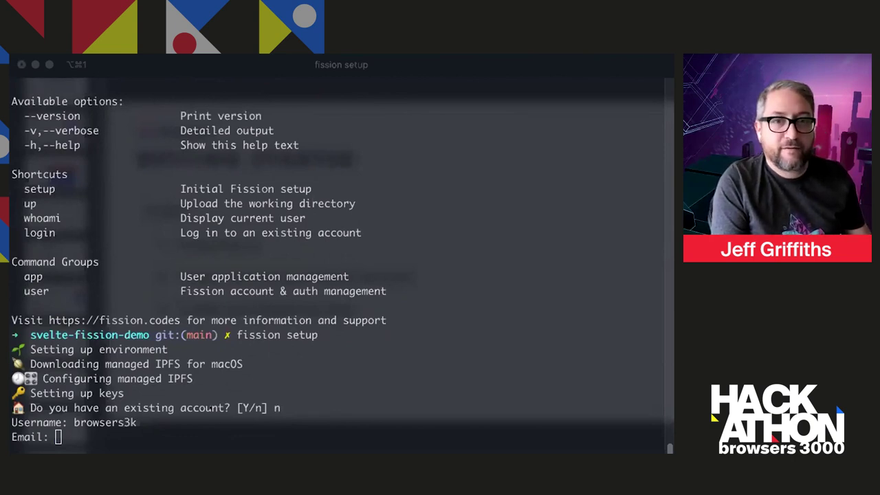
key("super+Tab")
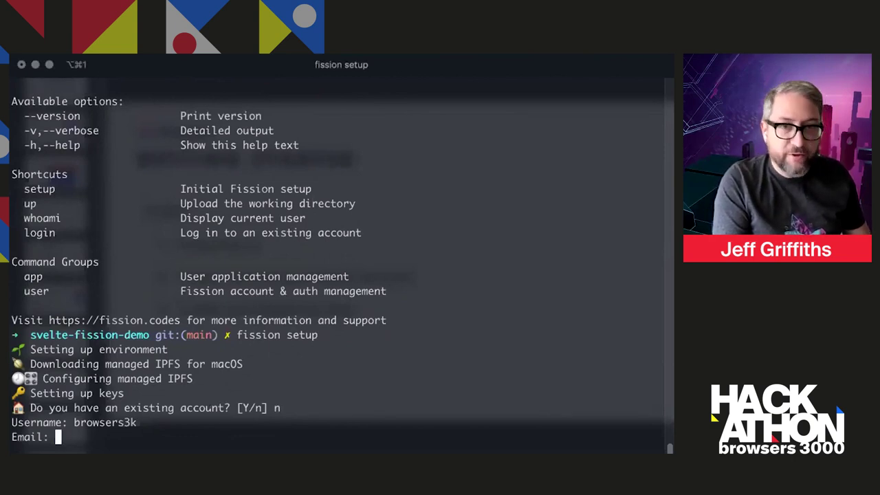
key("super+v")
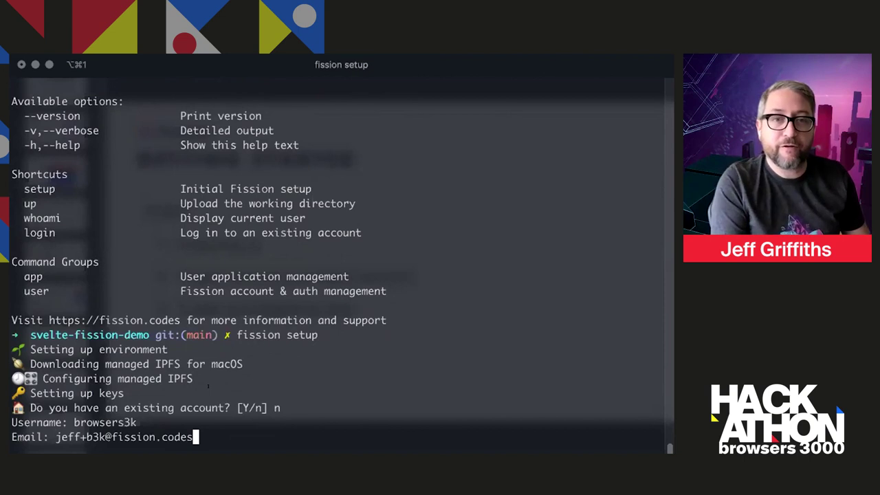
key("Return")
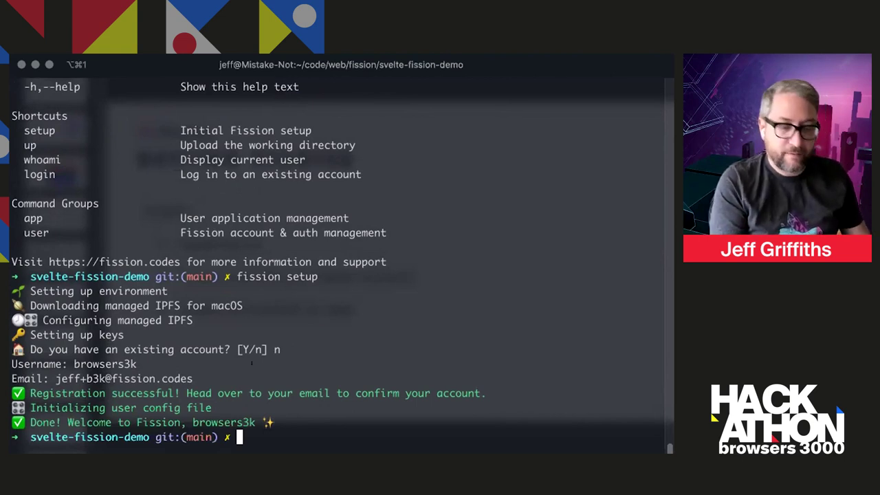
type("fission login")
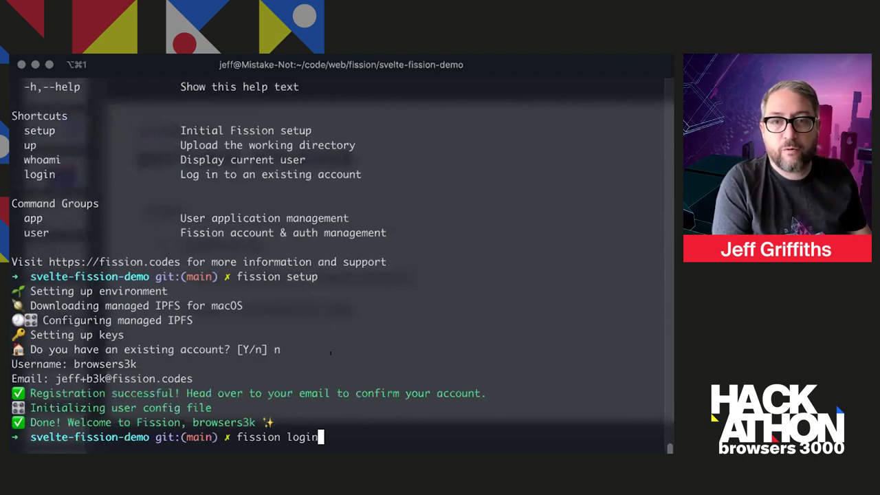
Step: Run `fission login` and request linking the account by username on the Fission Auth page
key("Return")
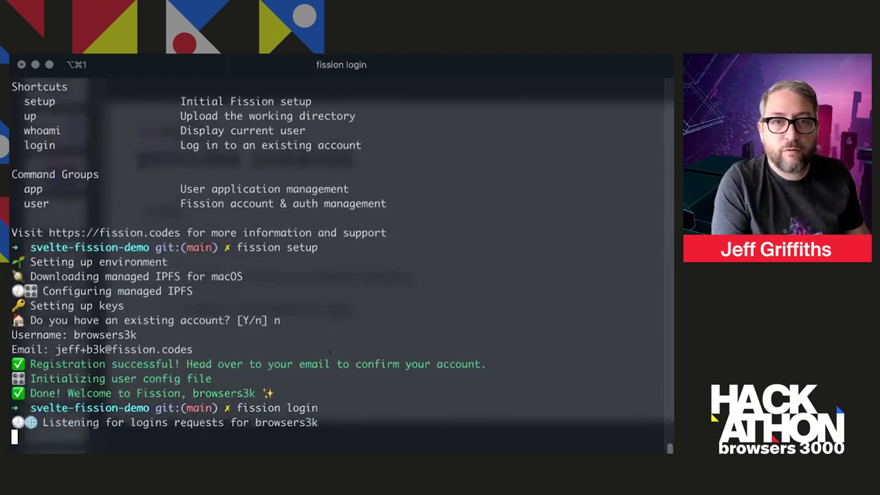
key("super+Tab")
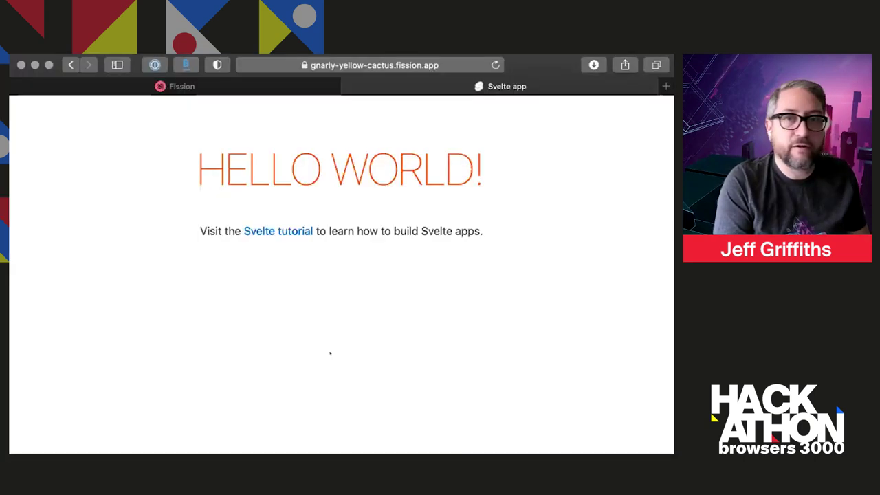
left_click(182, 86)
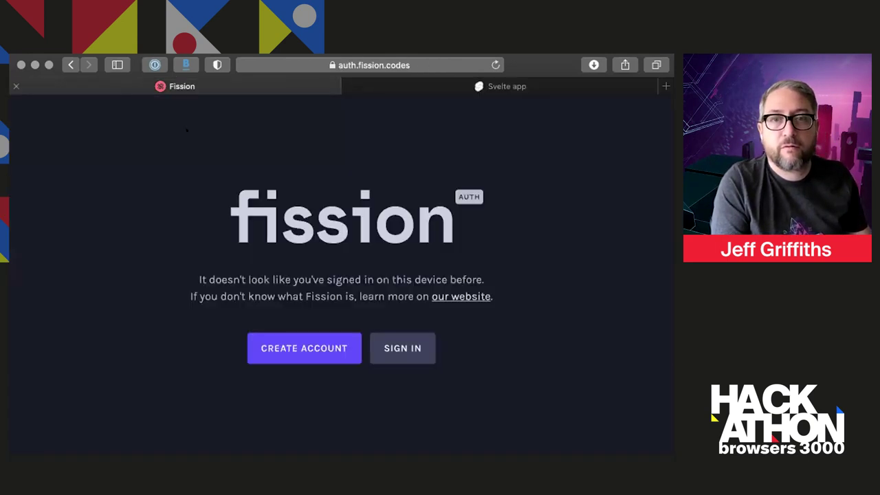
left_click(399, 341)
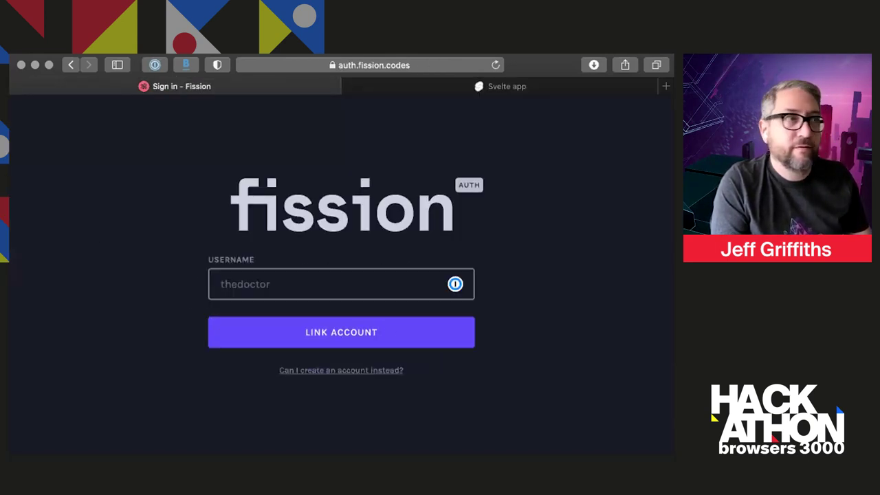
key("super+Tab")
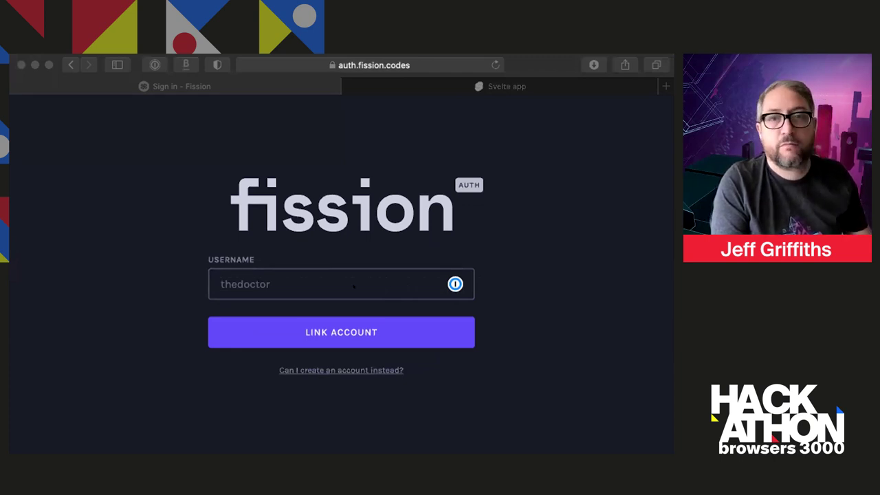
key("super+Tab")
type("browsers3k")
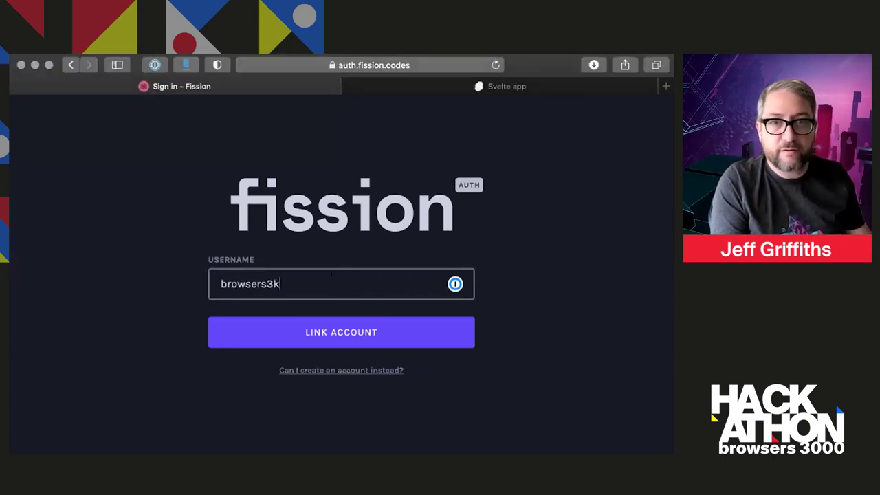
left_click(321, 330)
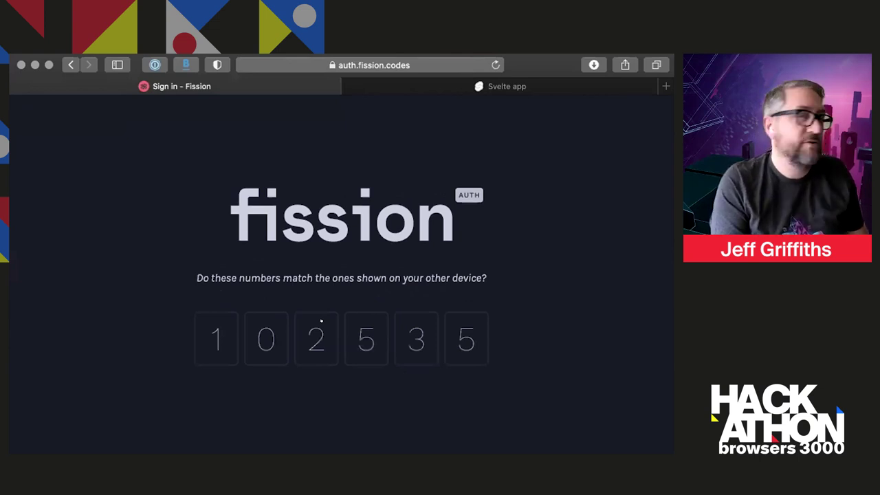
Step: Confirm the matching verification code and grant the login request full access
key("super+Tab")
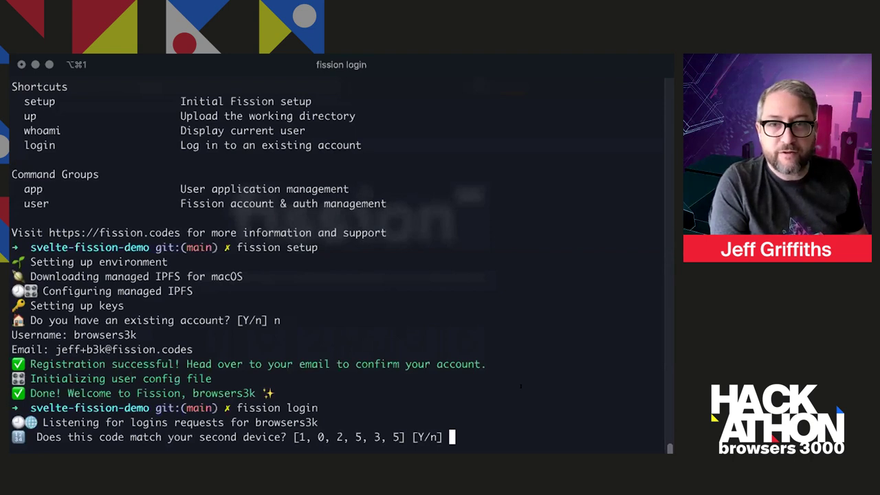
key("super+Tab")
key("super+Tab")
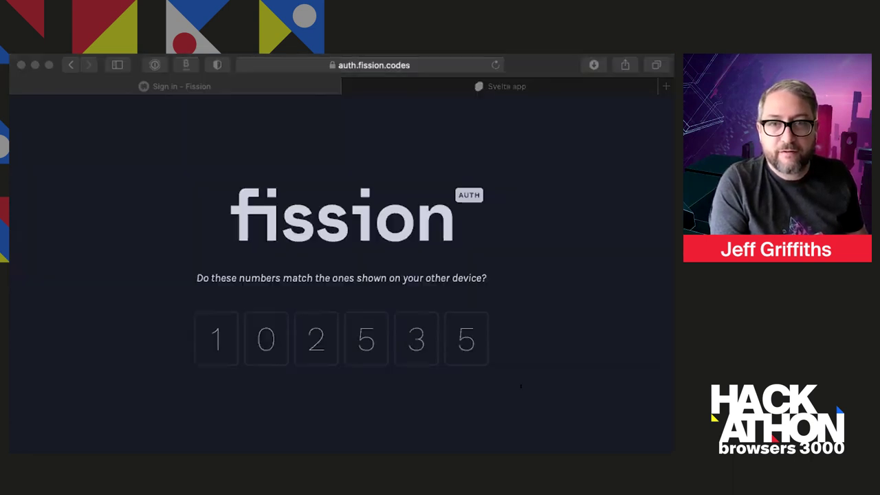
key("Return")
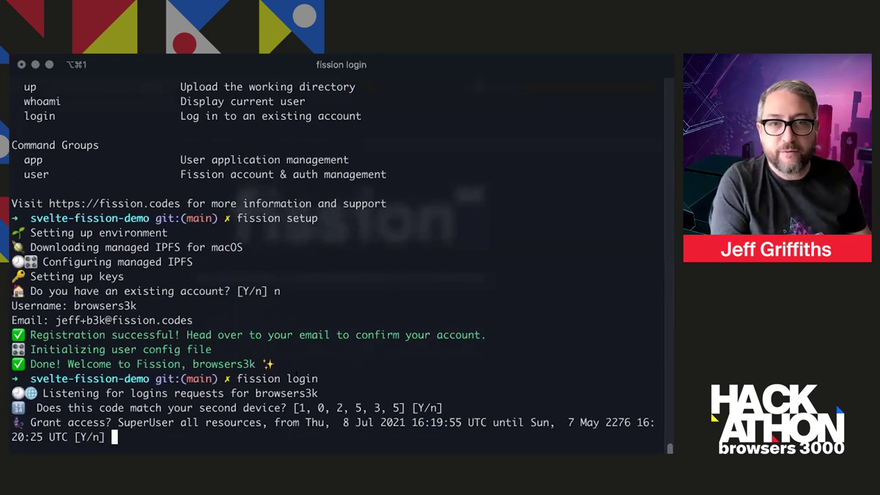
key("Return")
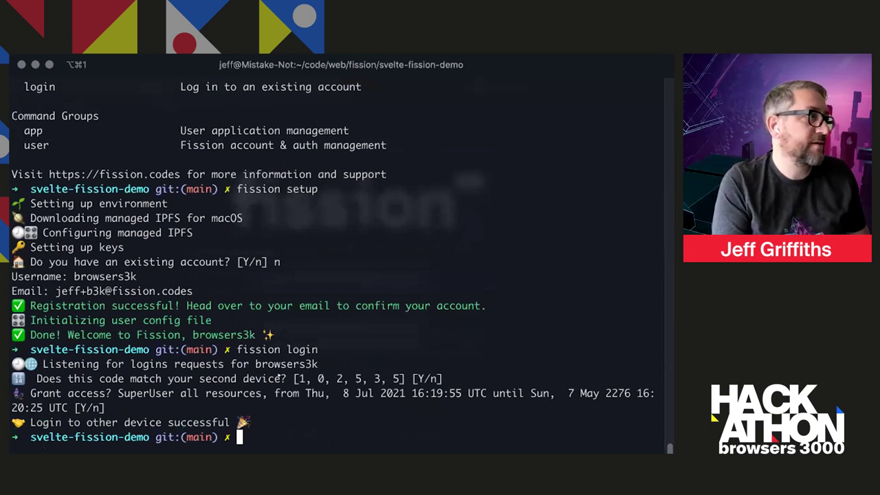
key("super+Tab")
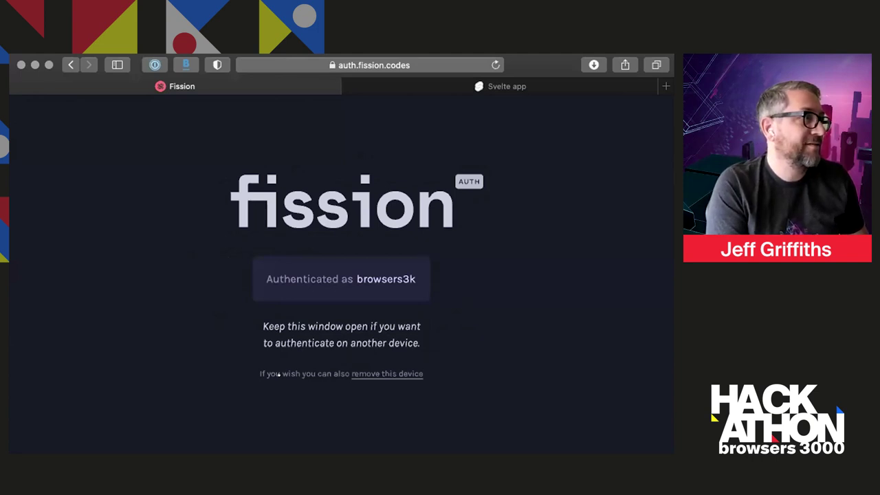
key("super+Tab")
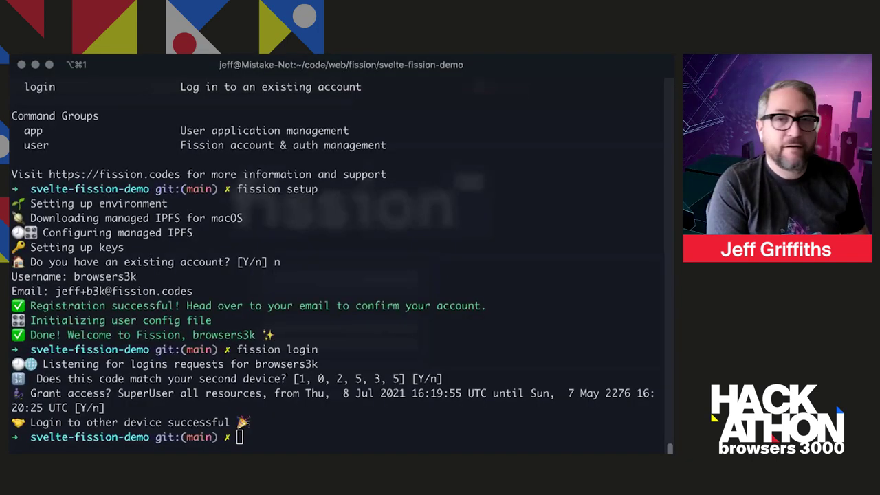
Step: List the project files and delete the old fission.yaml
type("la")
key("Return")
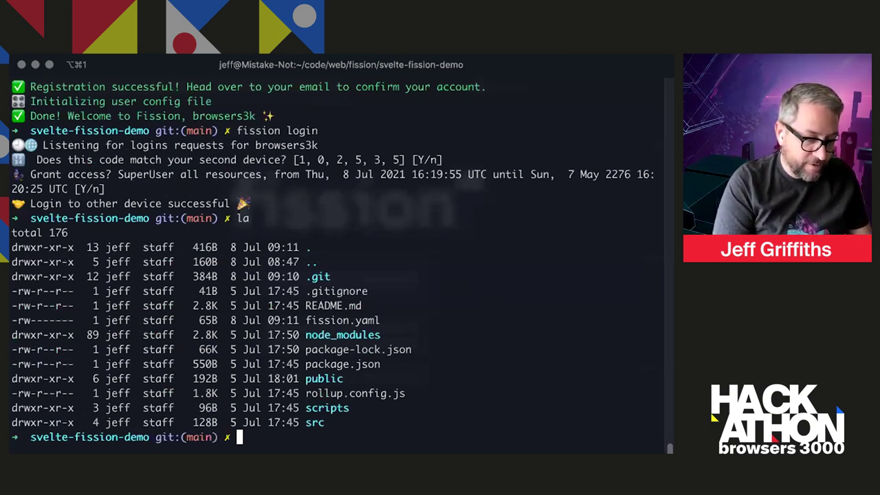
type("rm fiss")
key("Tab")
key("Return")
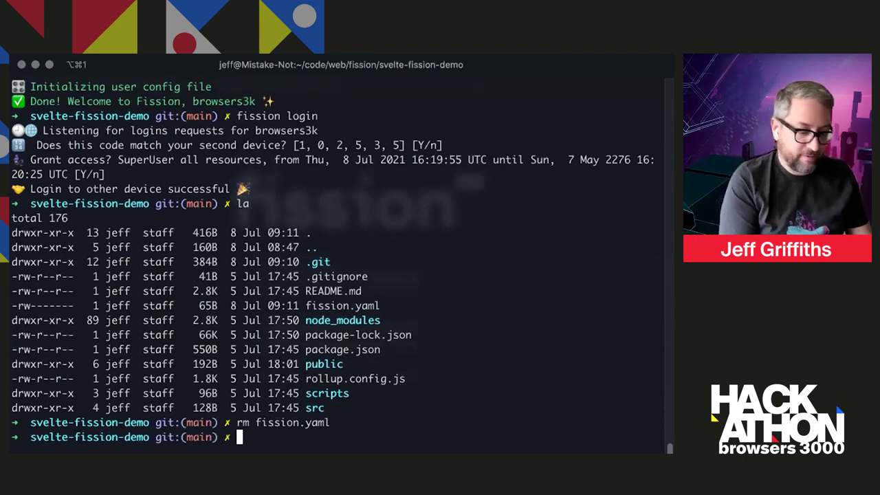
Step: Register the project with `fission app register -v`, using ./public as the build directory
type("fission a")
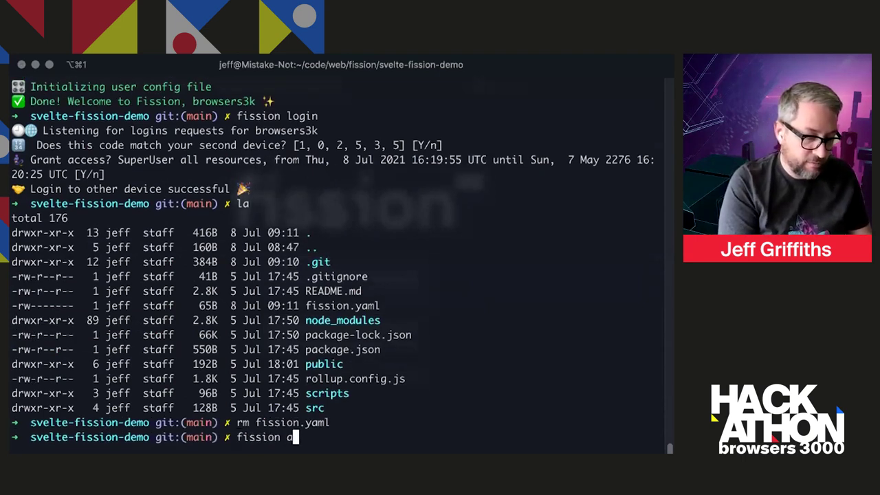
type("pp register")
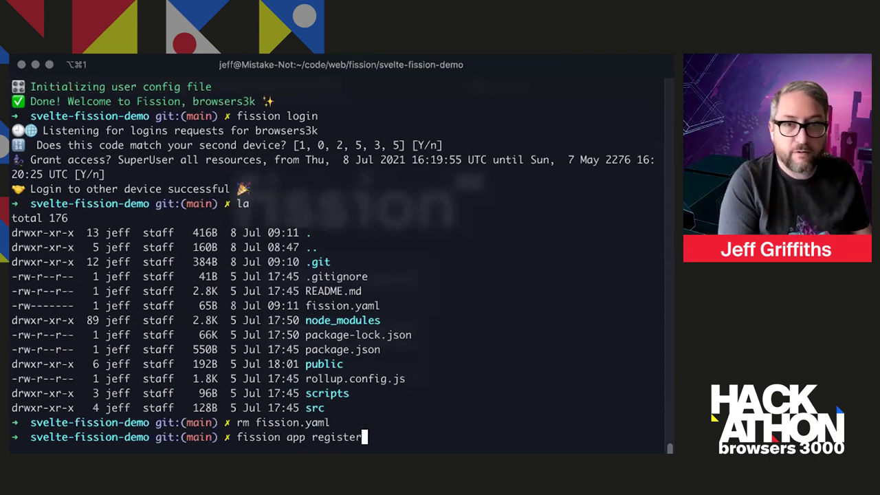
type(" -v")
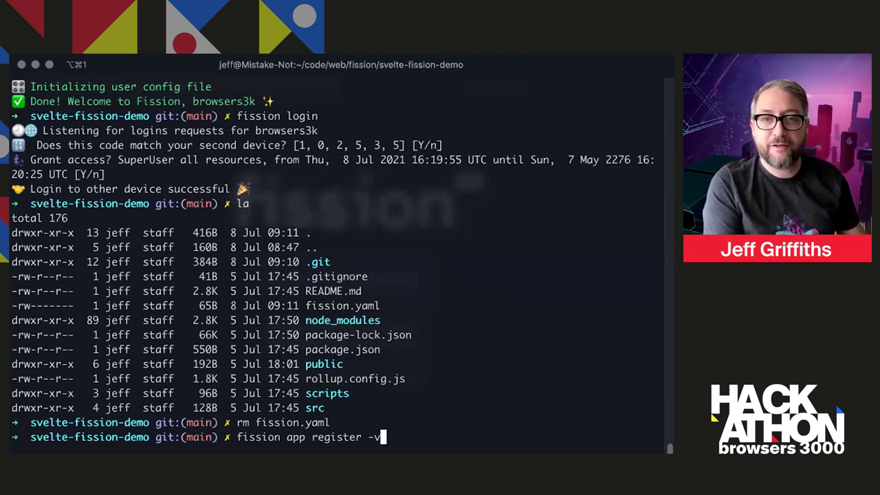
key("Return")
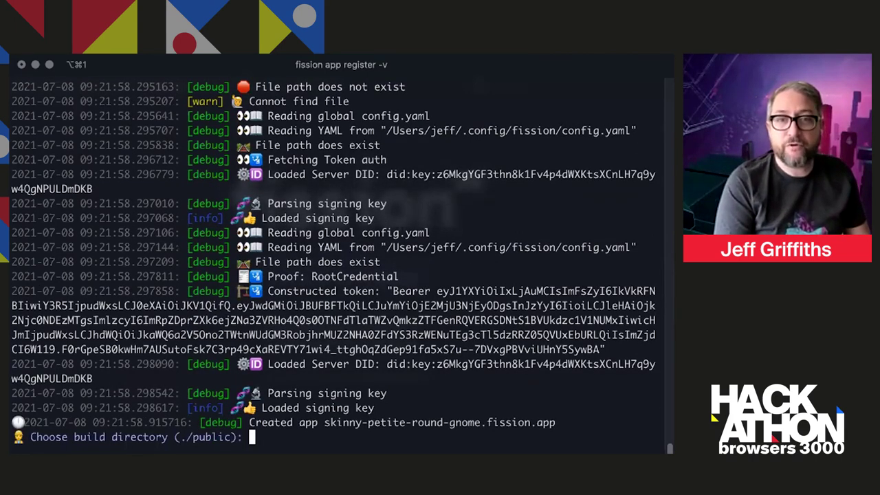
key("Return")
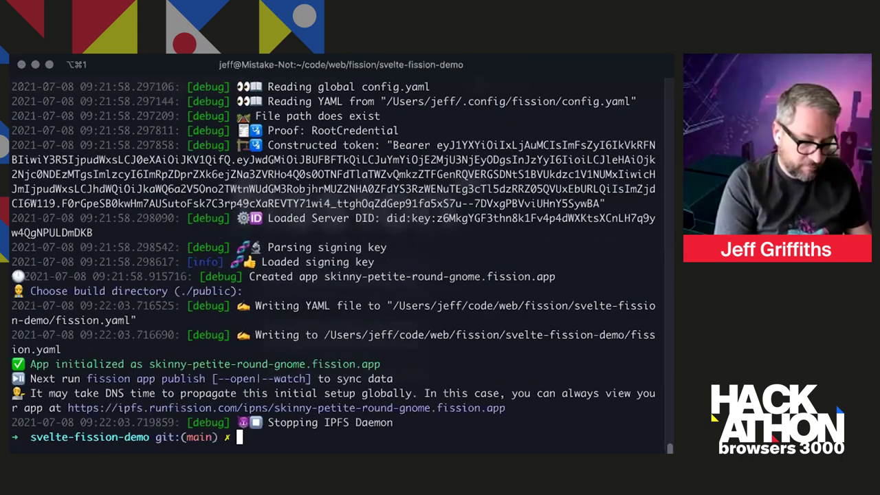
Step: Build the Svelte app with `npm run build` and publish it with `fission app publish -v`
type("npm run build")
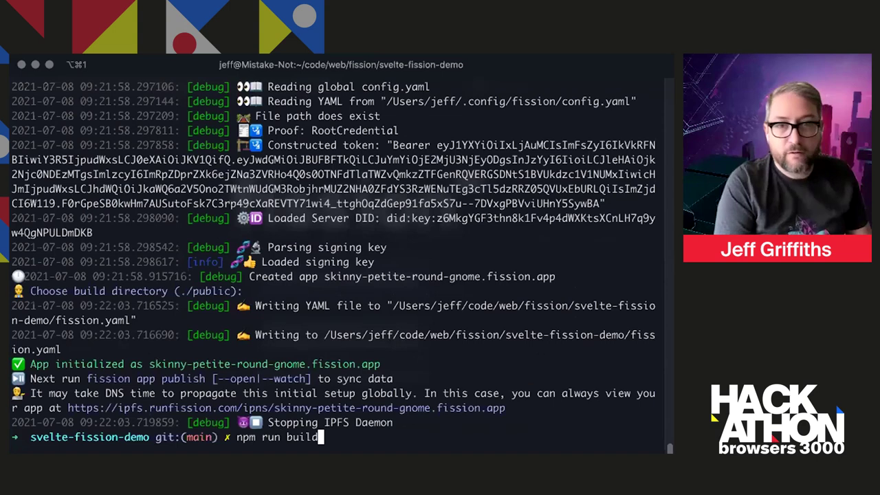
key("Return")
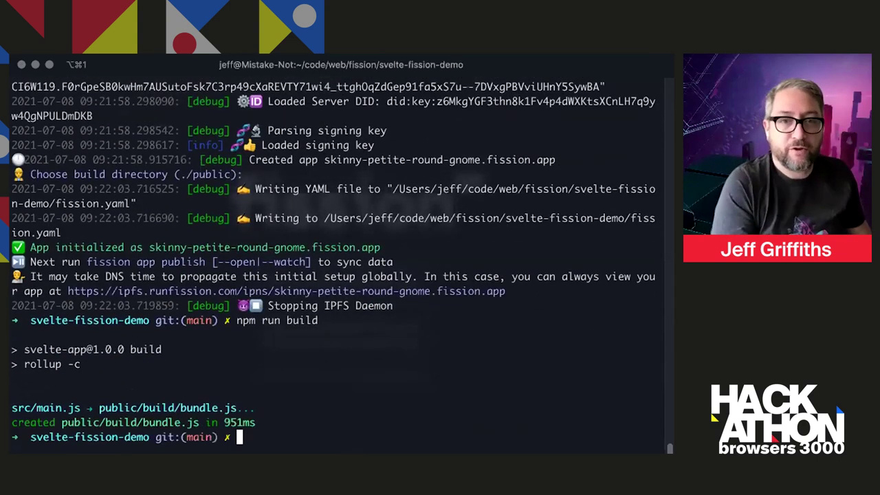
type("fission ap")
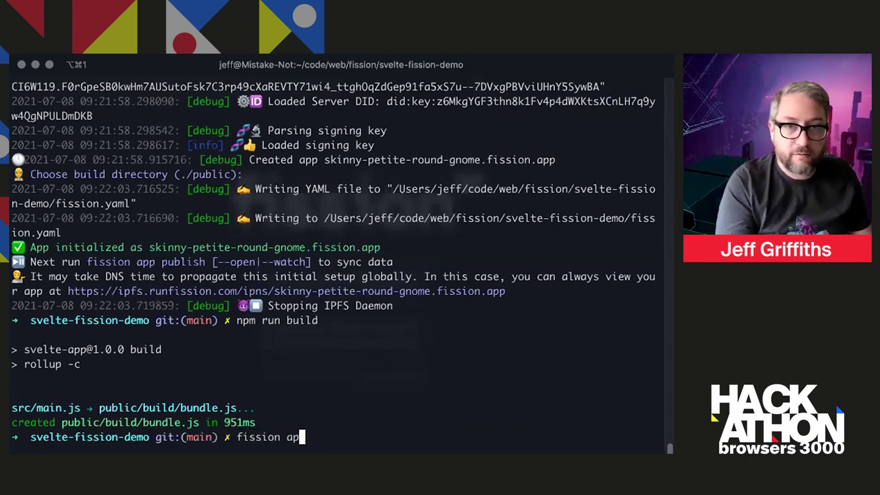
type("p publish -v")
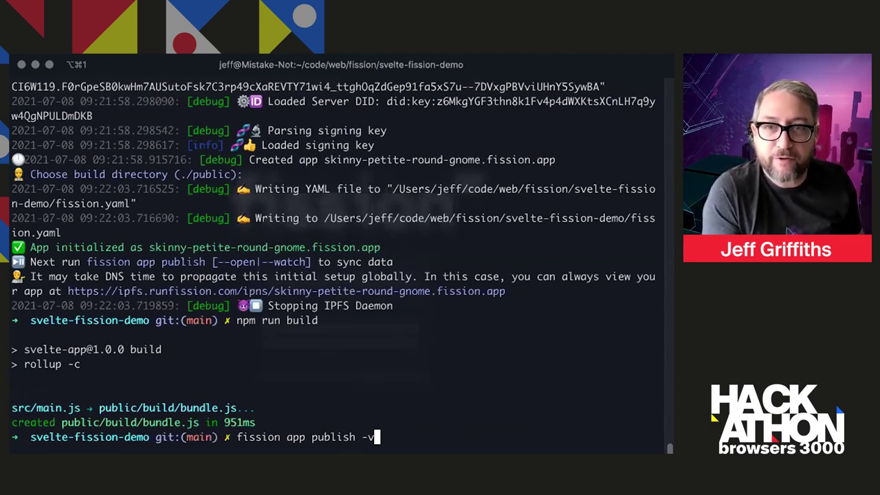
key("Return")
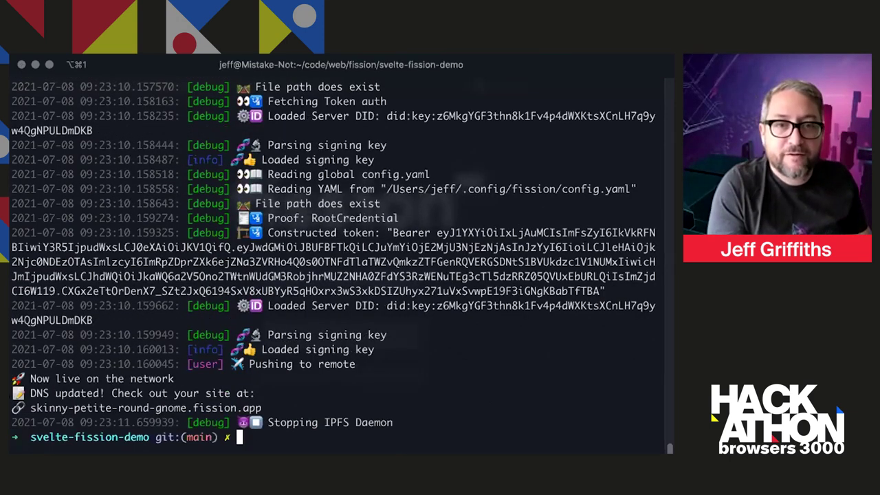
Step: Copy the site URL from the output and load skinny-petite-round-gnome.fission.app in a new Safari tab
left_click_drag(30, 408, 12, 422)
key("super+c")
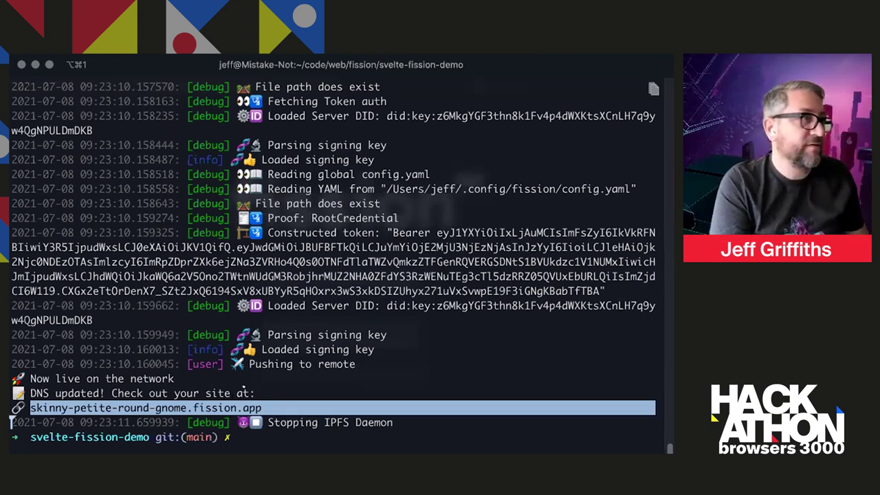
key("super+Tab")
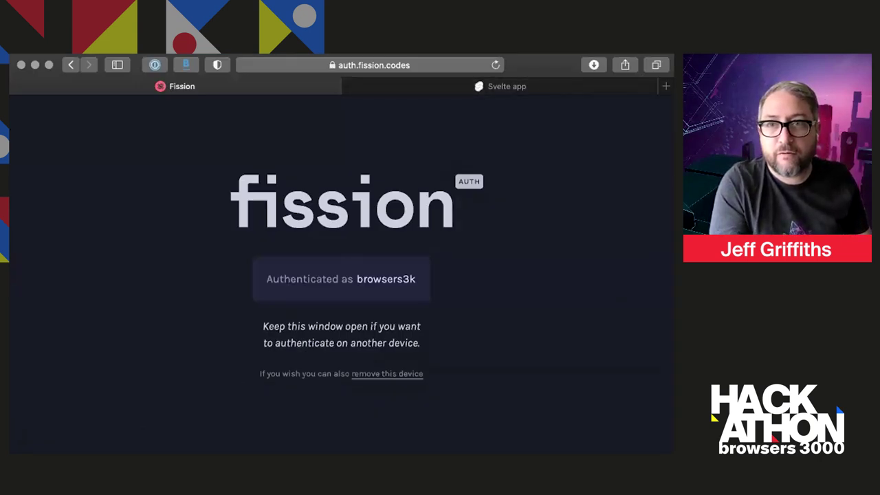
key("super+t")
key("super+v")
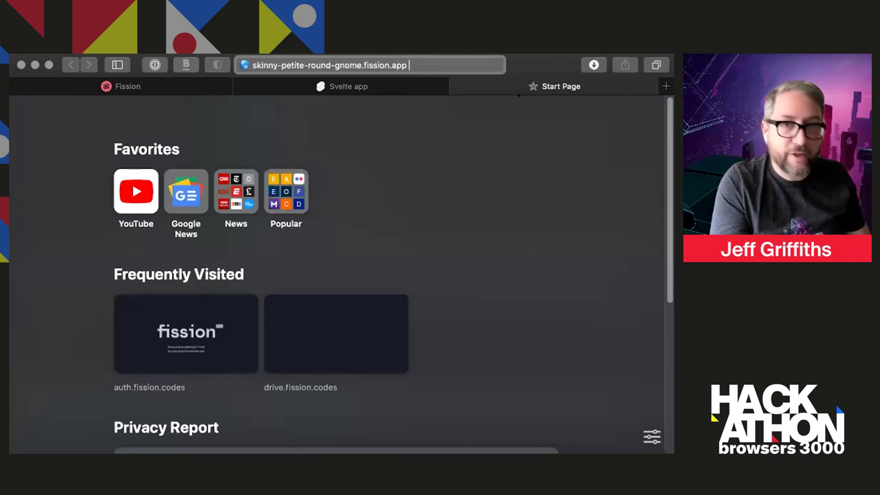
key("Return")
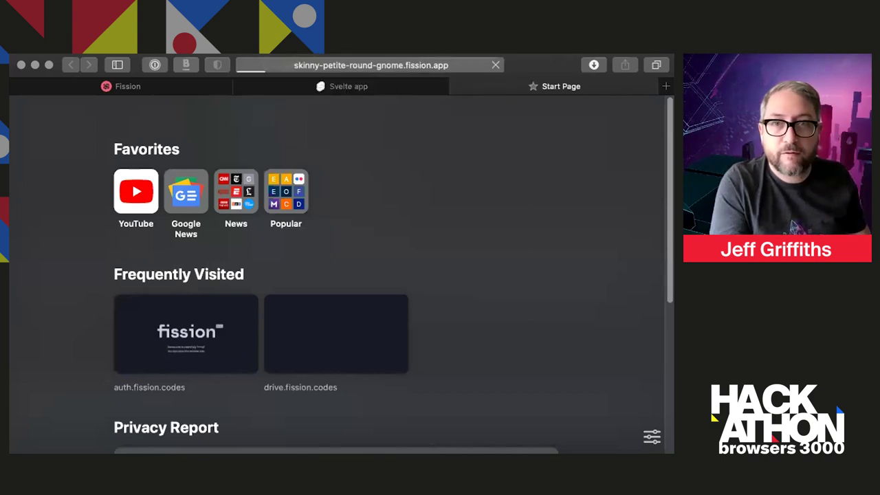